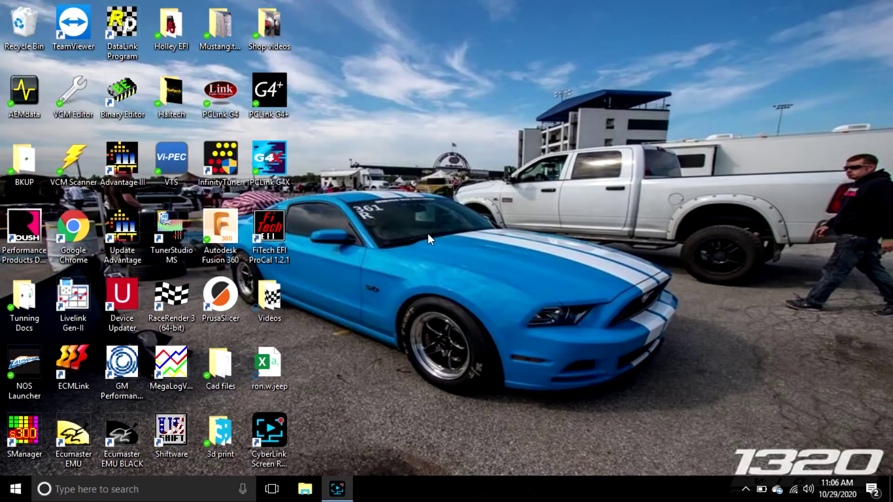
- Launch HP Tuners VCM Editor from its desktop shortcut
double_click(75, 96)
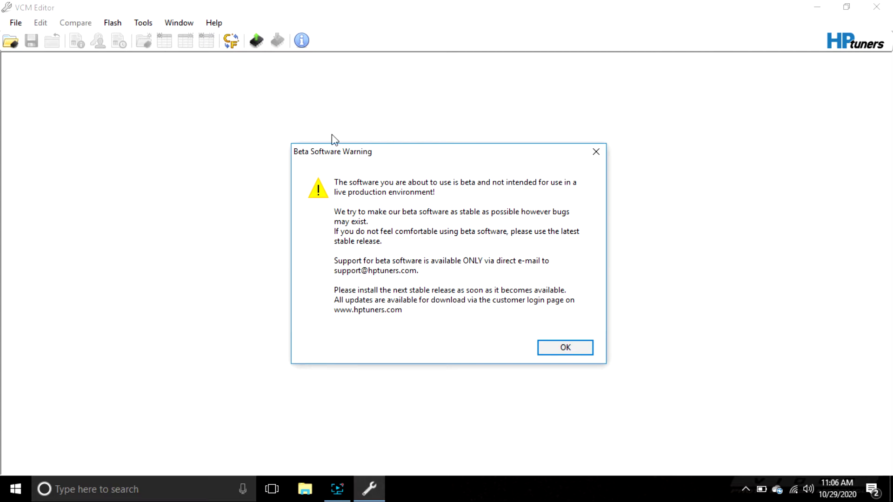
- Dismiss the beta warning and start reading the ECM with Read Vehicle
left_click(566, 348)
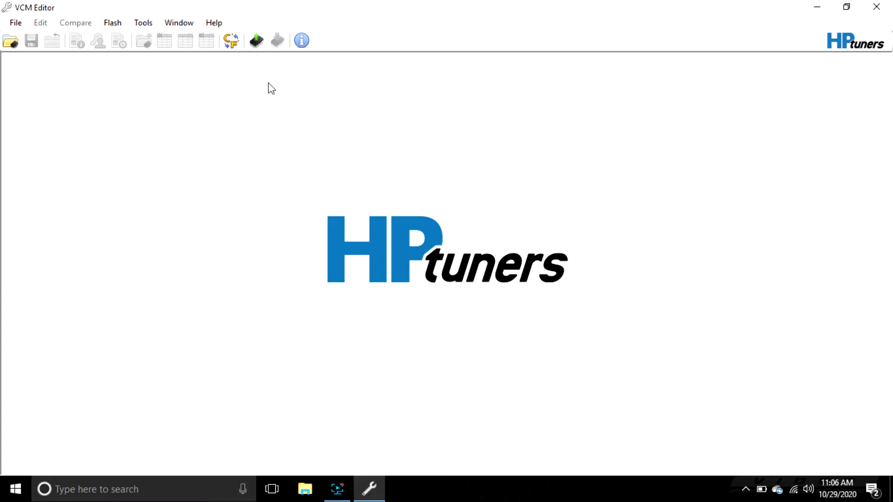
left_click(256, 42)
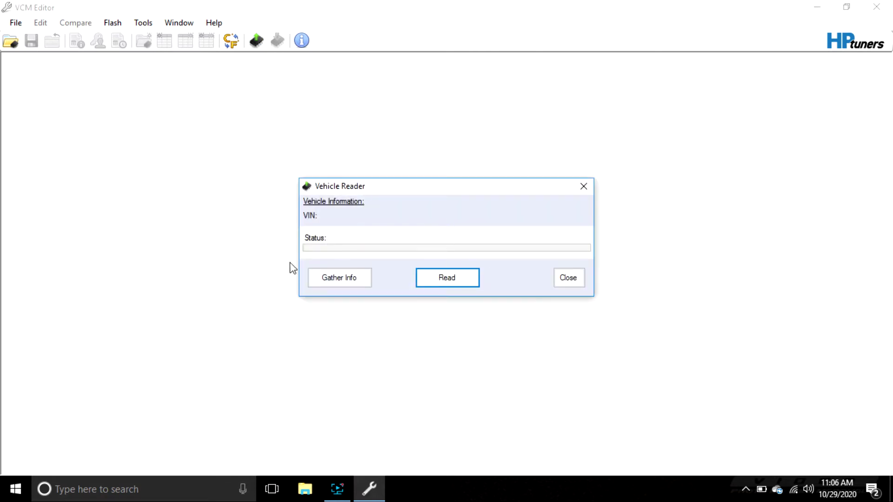
left_click(460, 287)
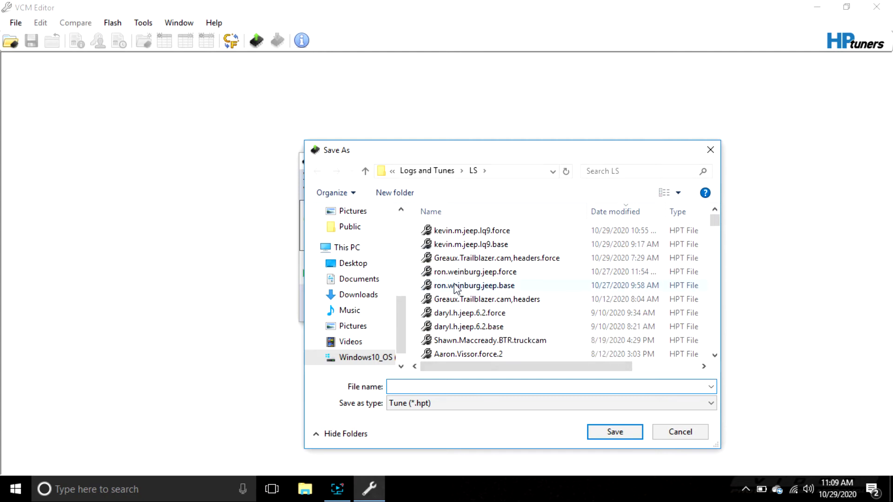
- Save the completed vehicle read to the Desktop as Test.hpt
mouse_move(357, 311)
left_click_drag(461, 147, 531, 90)
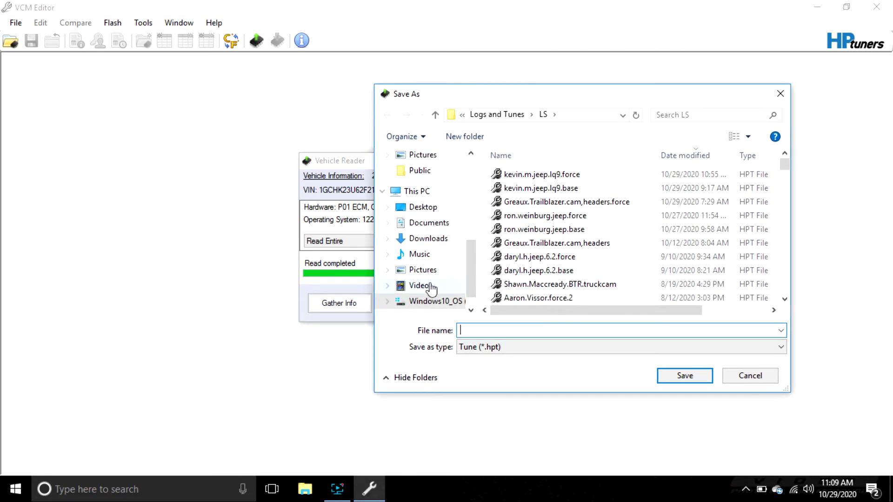
left_click_drag(472, 254, 470, 173)
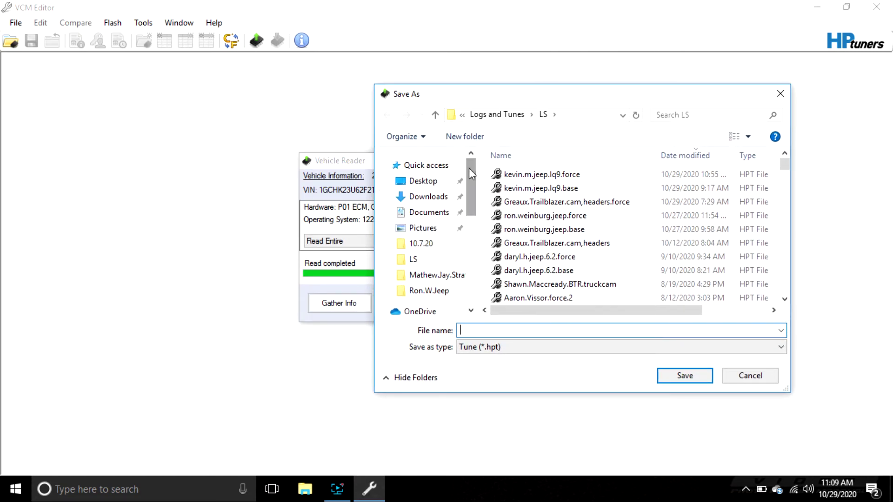
left_click(428, 184)
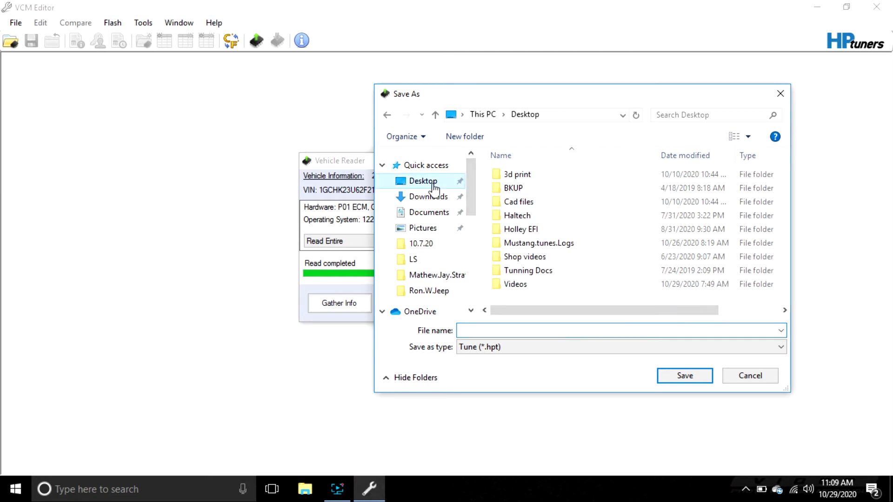
left_click(523, 331)
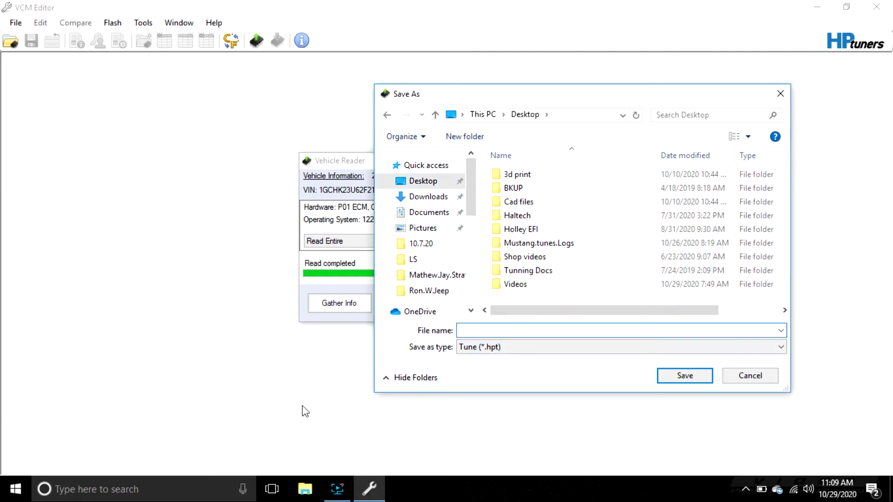
type("Test")
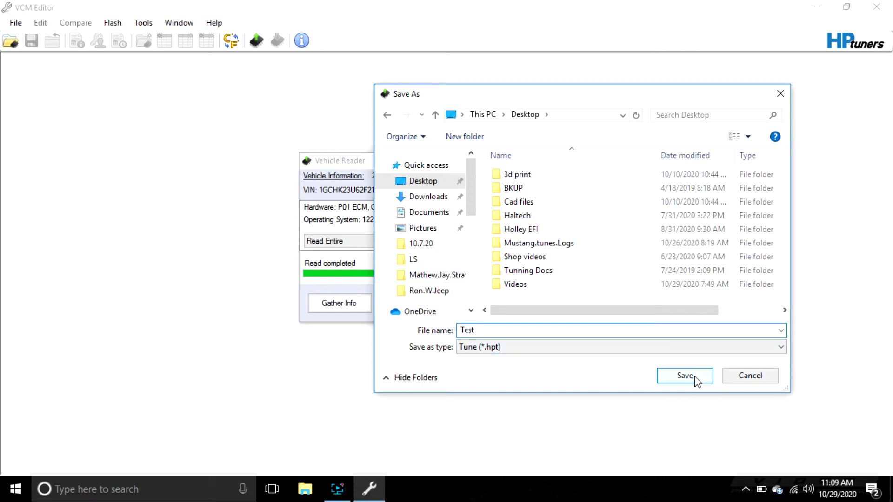
left_click(684, 383)
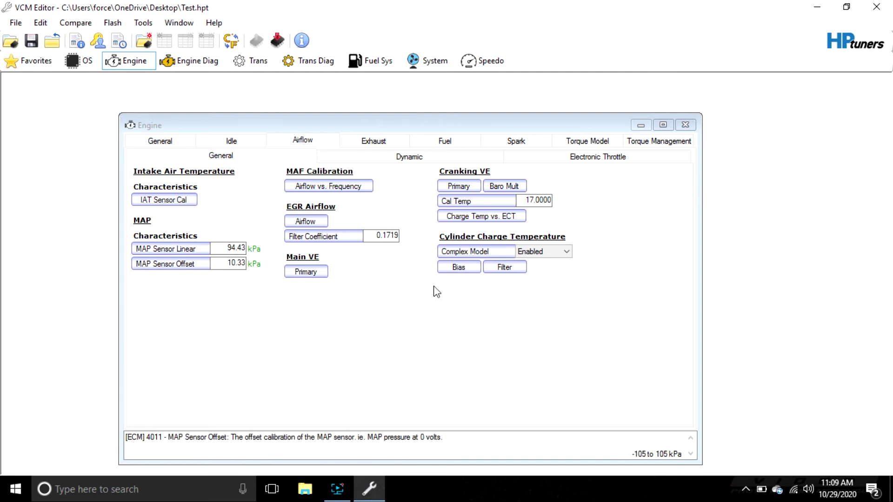
- Close VCM Editor once Test.hpt shows its Engine Airflow tables
left_click(876, 7)
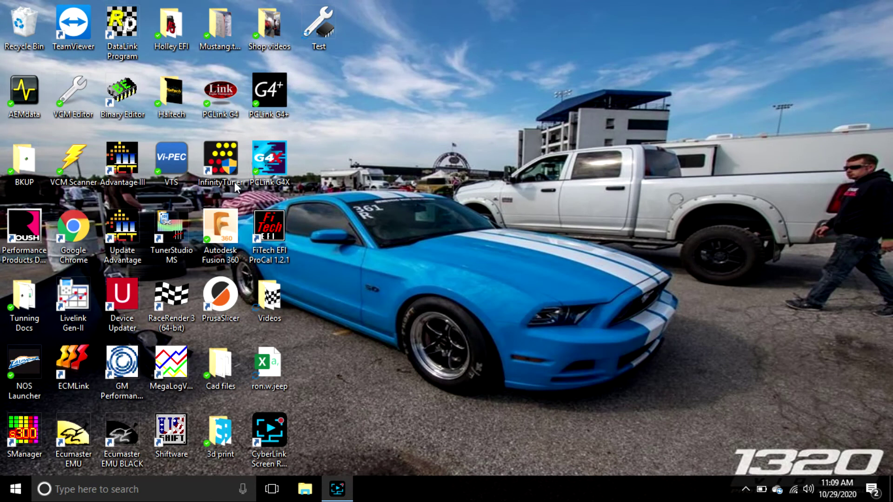
- Relaunch VCM Editor and dismiss its beta software warning
left_click(82, 88)
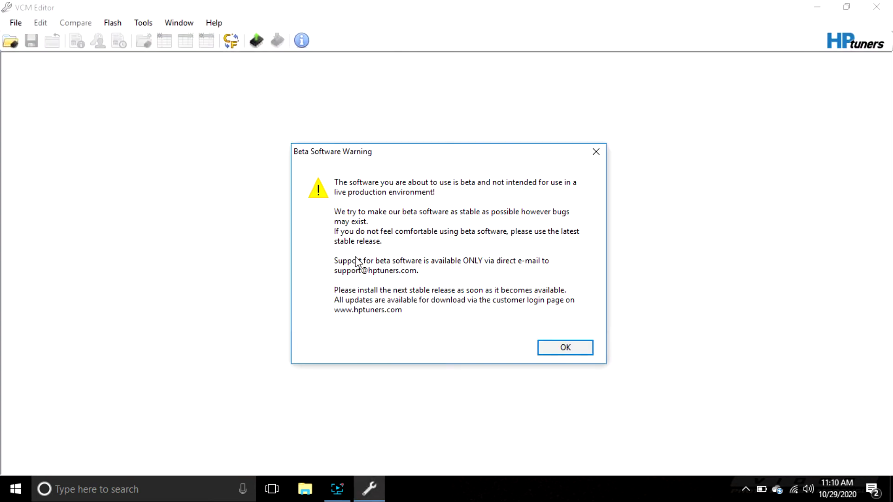
left_click(565, 348)
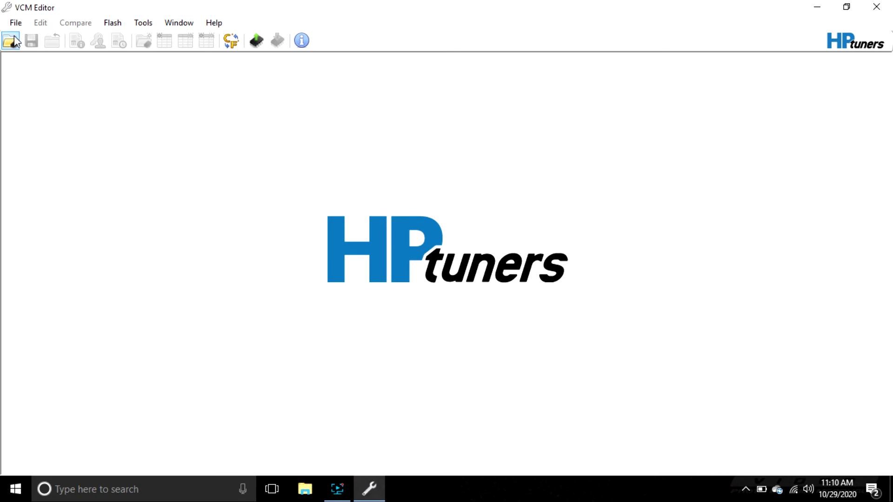
- Select the Test tune file from the Desktop folder to open
left_click(10, 41)
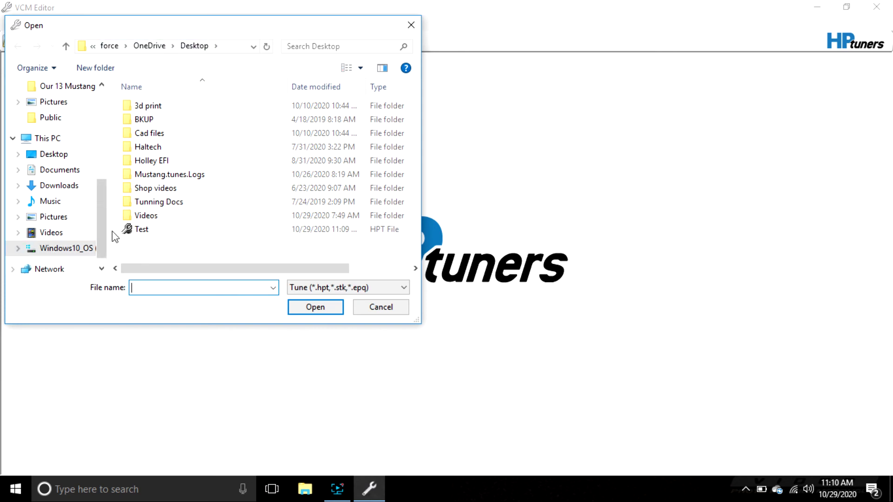
left_click(143, 231)
- Load Test.hpt and bring up the Vehicle Writer for the P01 ECM
left_click(324, 313)
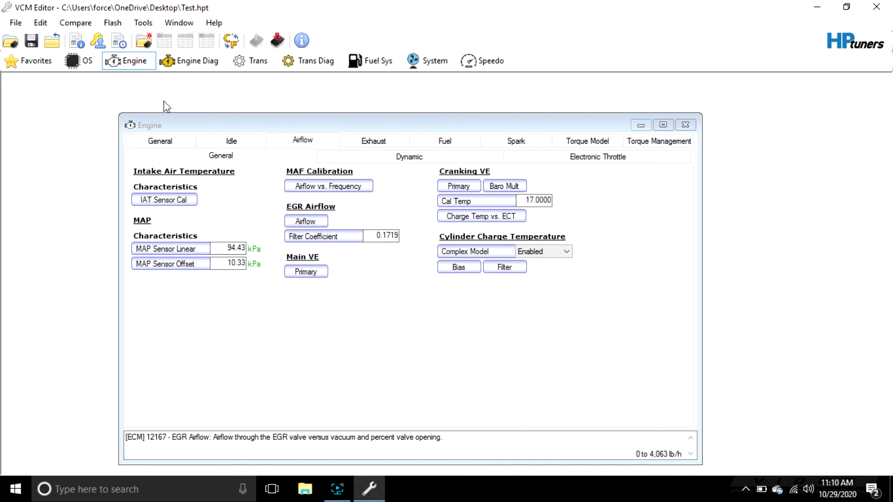
left_click(277, 42)
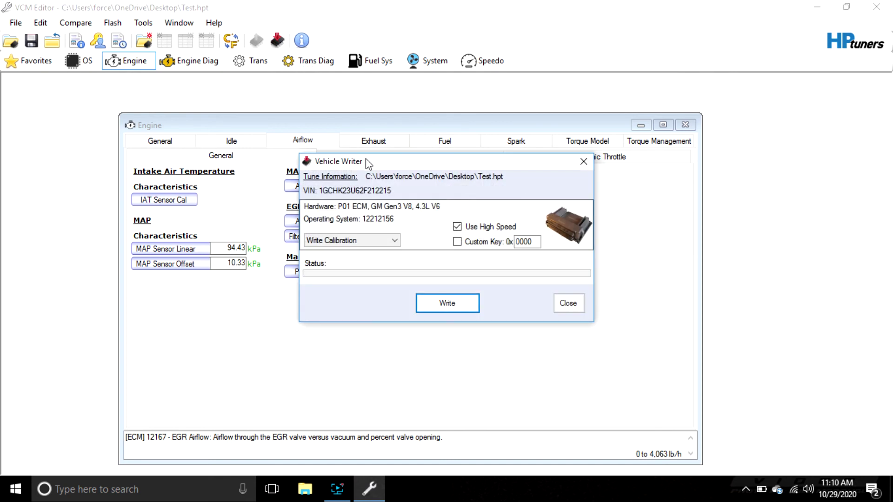
- Write the Test.hpt calibration to the P01 ECM and close the completed results
left_click(441, 303)
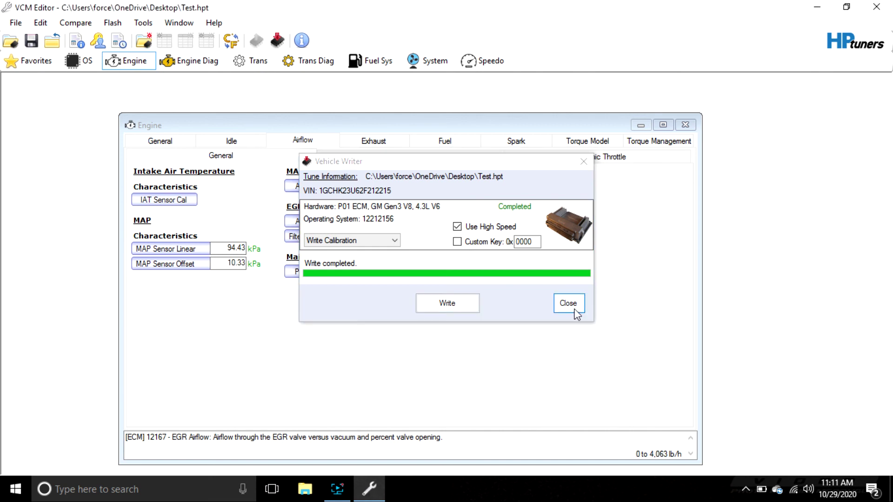
left_click(568, 304)
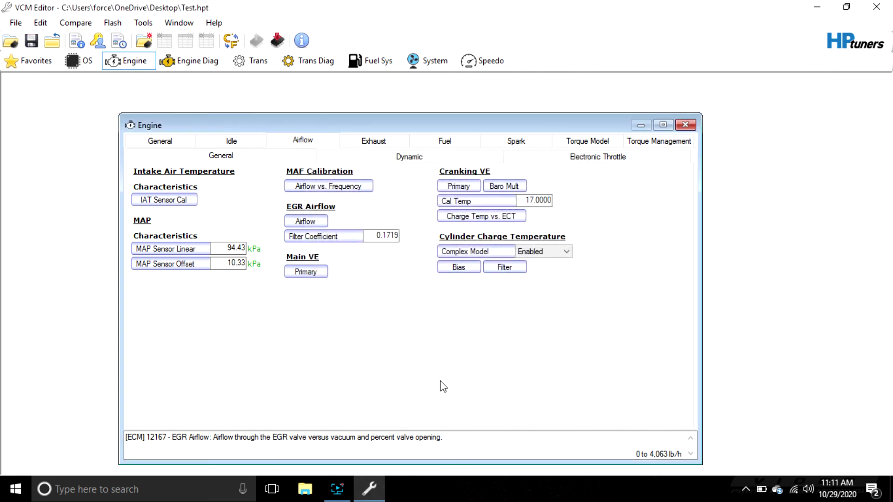